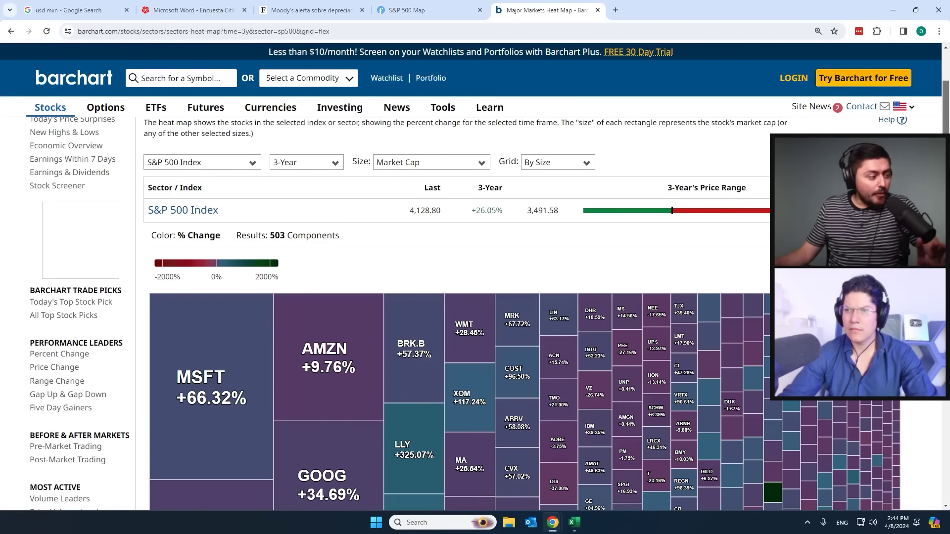
- Examine the 3-year percent changes of the largest S&P 500 companies on the heat map, including Apple, Alphabet, Amazon and Broadcom
scroll(490, 315, down, 3)
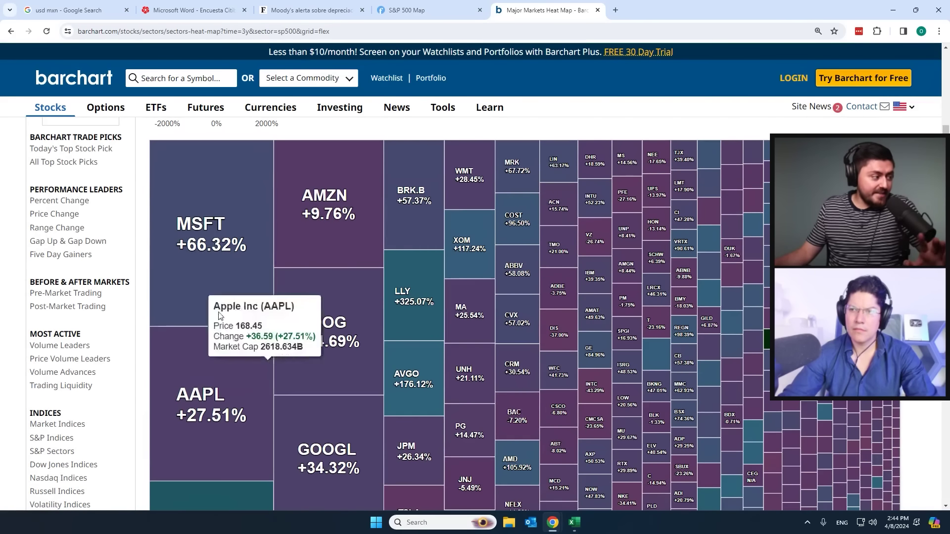
mouse_move(238, 256)
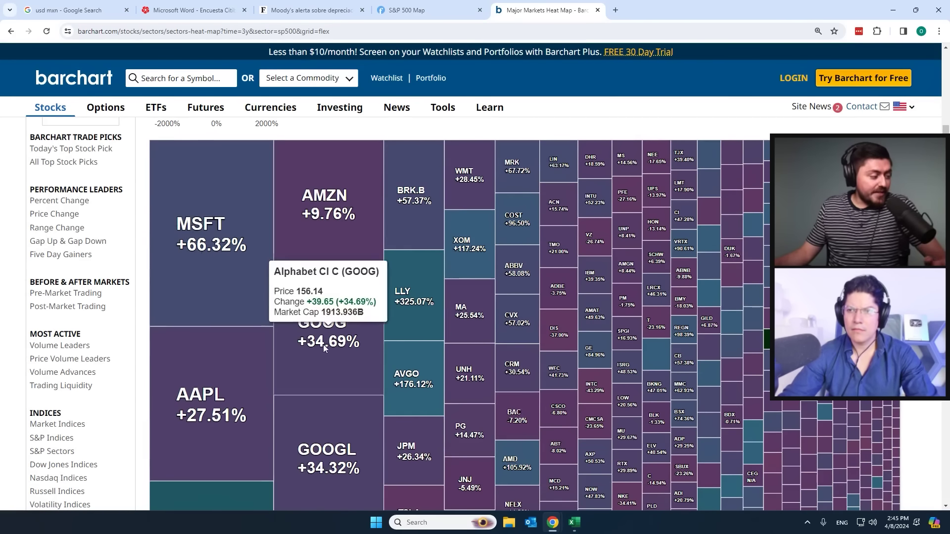
mouse_move(207, 416)
mouse_move(304, 241)
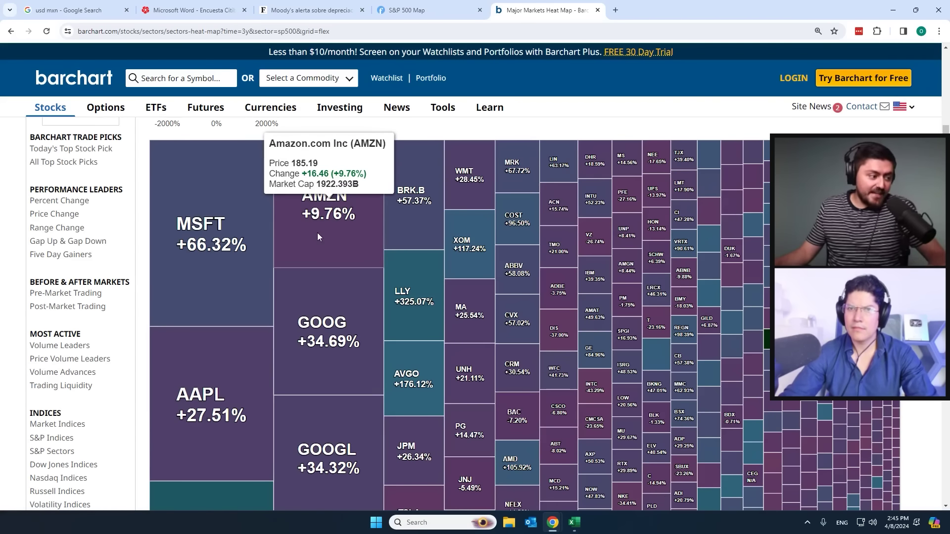
mouse_move(433, 299)
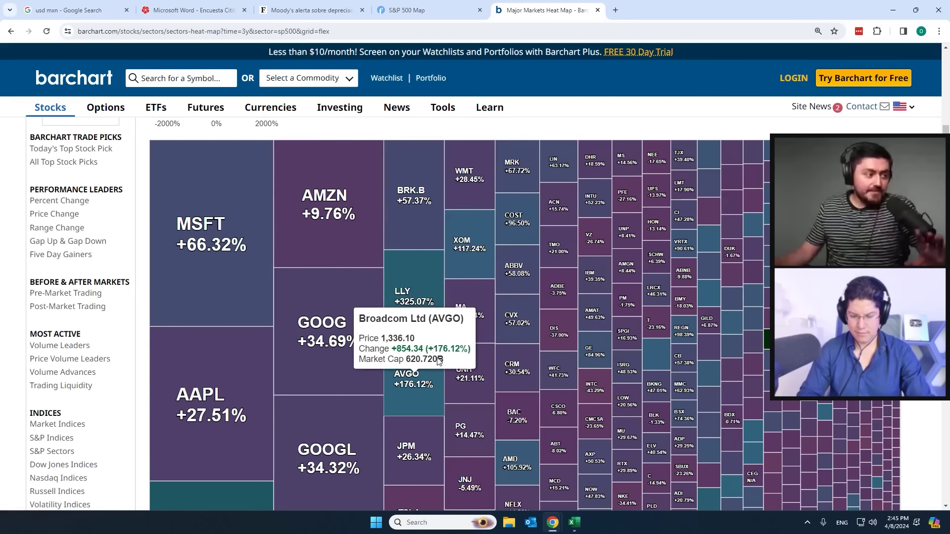
mouse_move(491, 184)
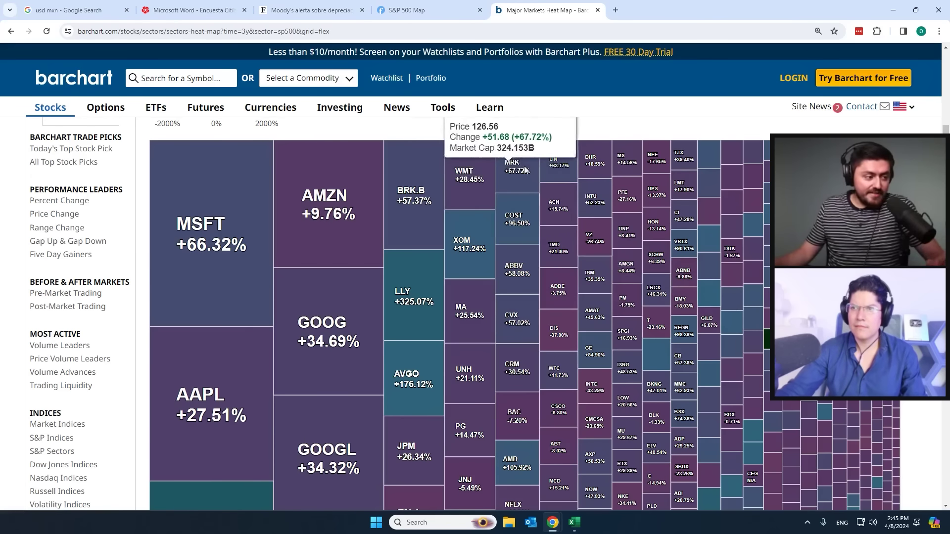
mouse_move(723, 271)
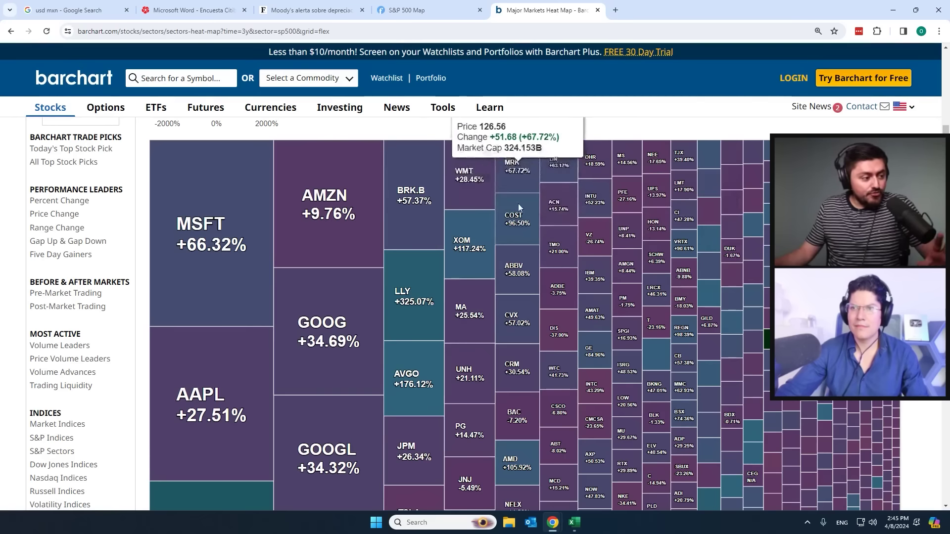
mouse_move(520, 233)
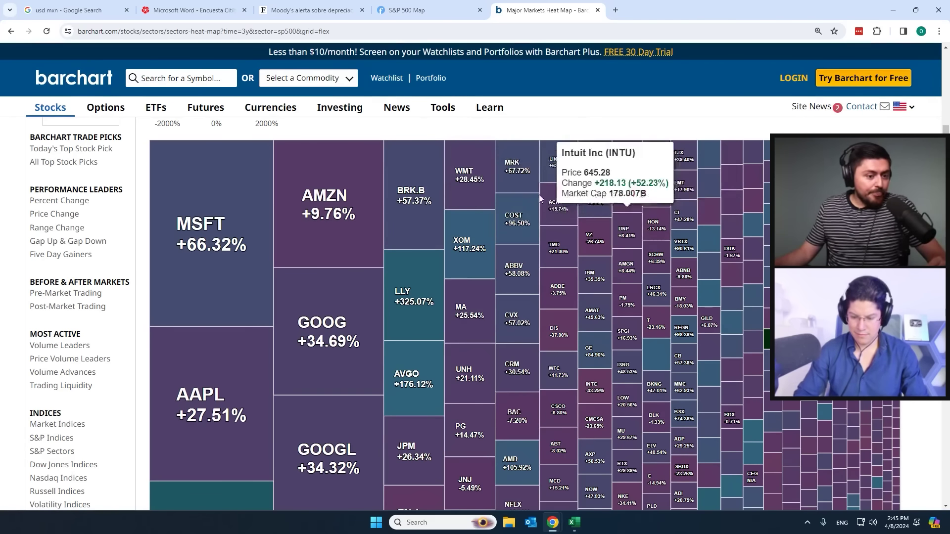
- Set the heat map's time frame to 5-Year and examine the changes of the largest companies, such as Microsoft and Apple
scroll(461, 317, up, 3)
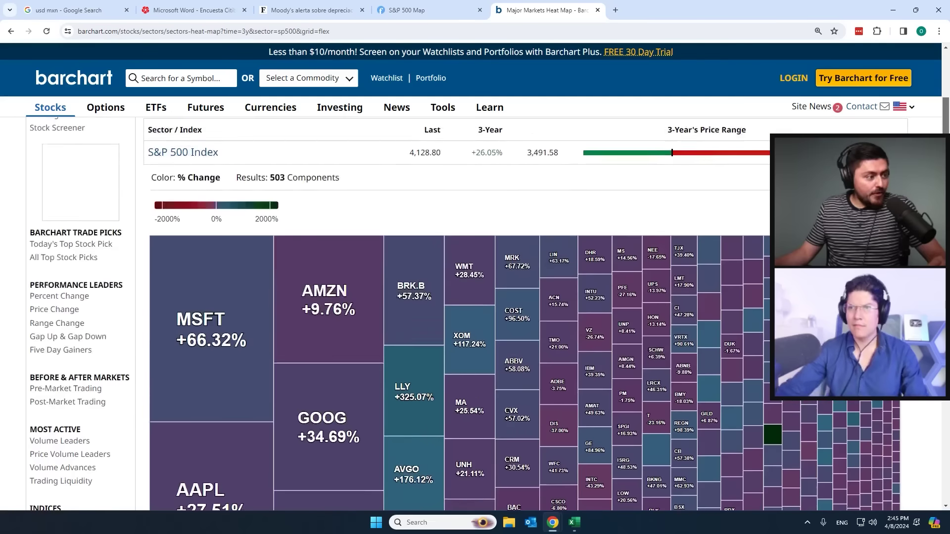
click(332, 158)
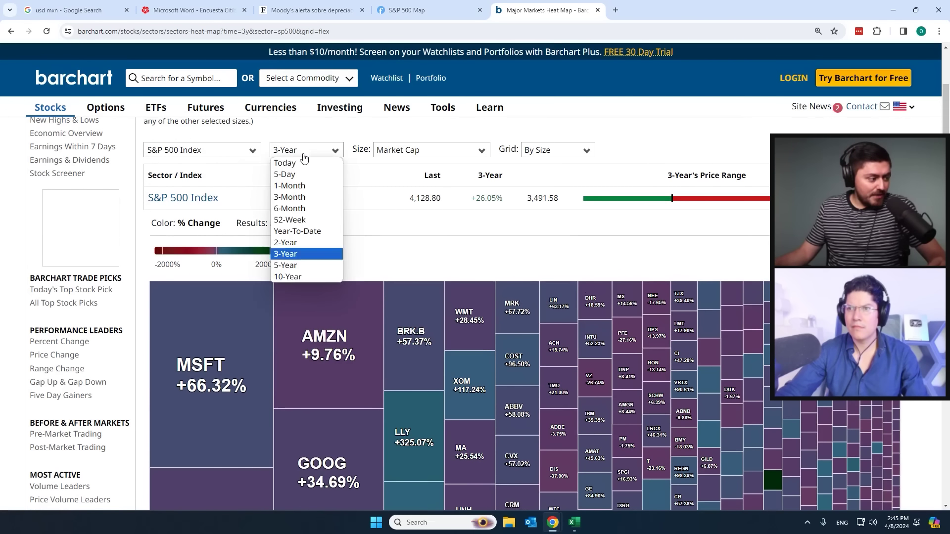
click(294, 261)
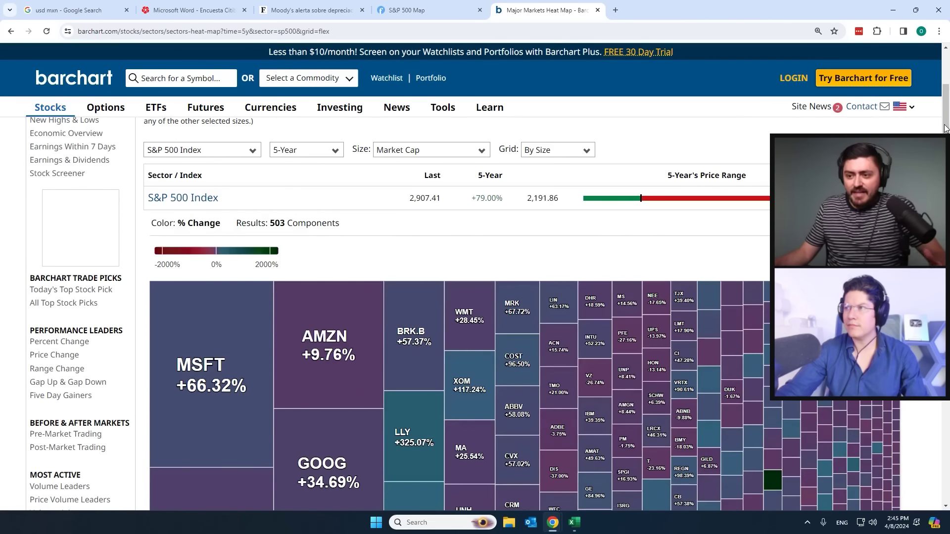
scroll(947, 124, down, 4)
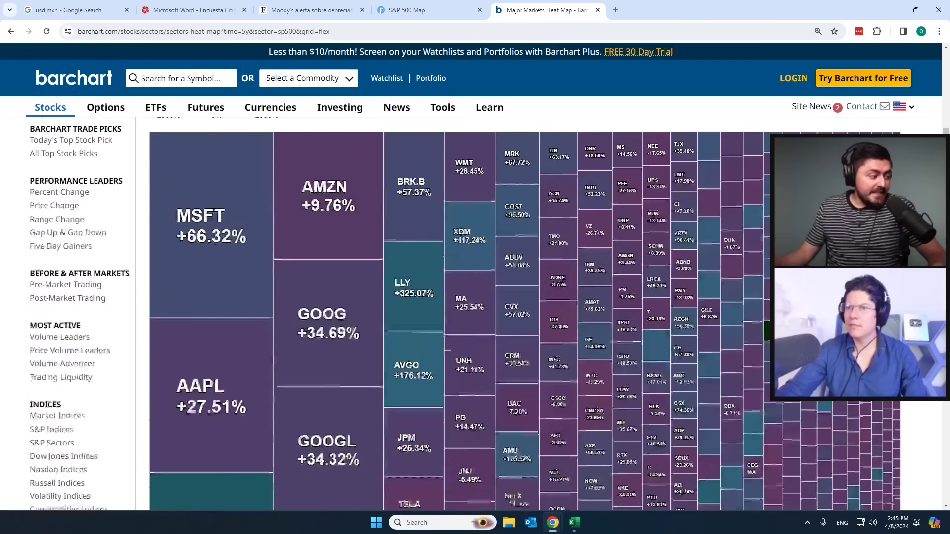
scroll(490, 313, up, 1)
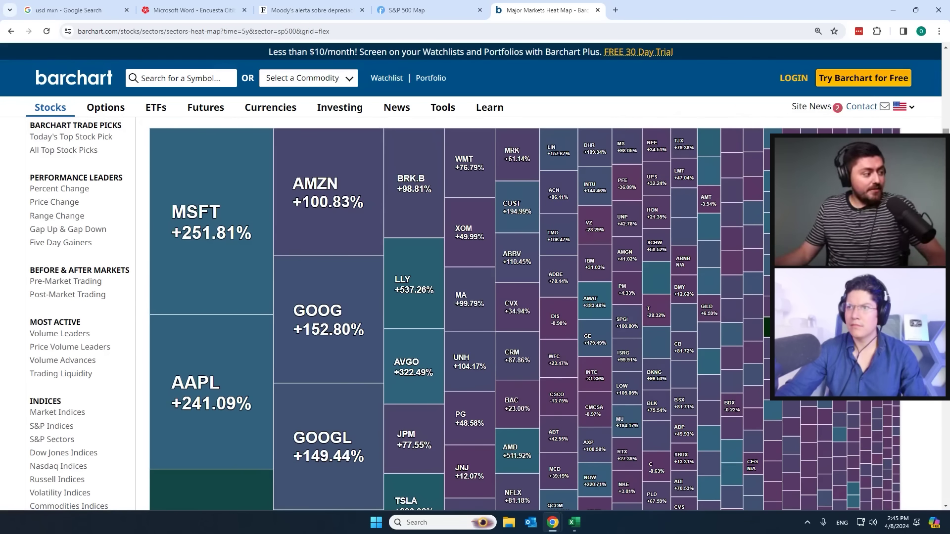
scroll(475, 303, up, 1)
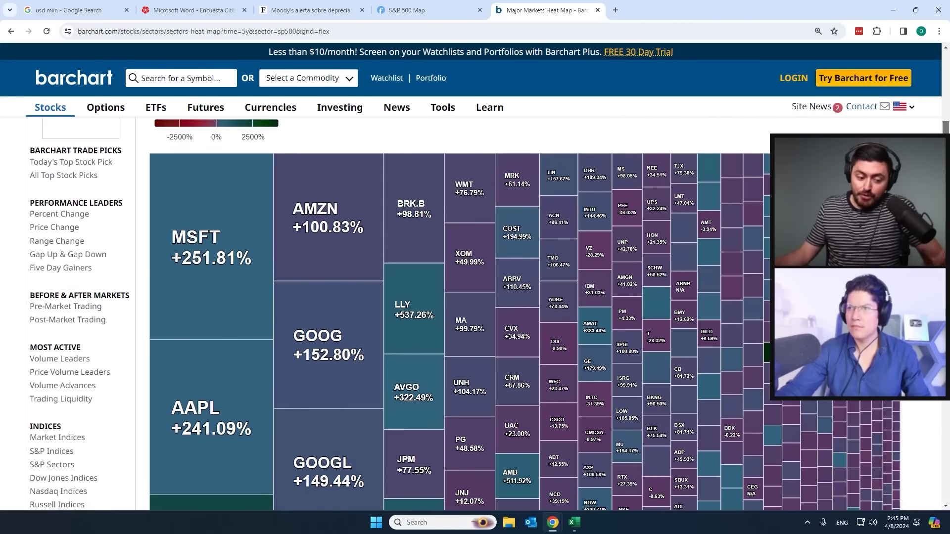
scroll(475, 315, down, 1)
scroll(465, 313, down, 1)
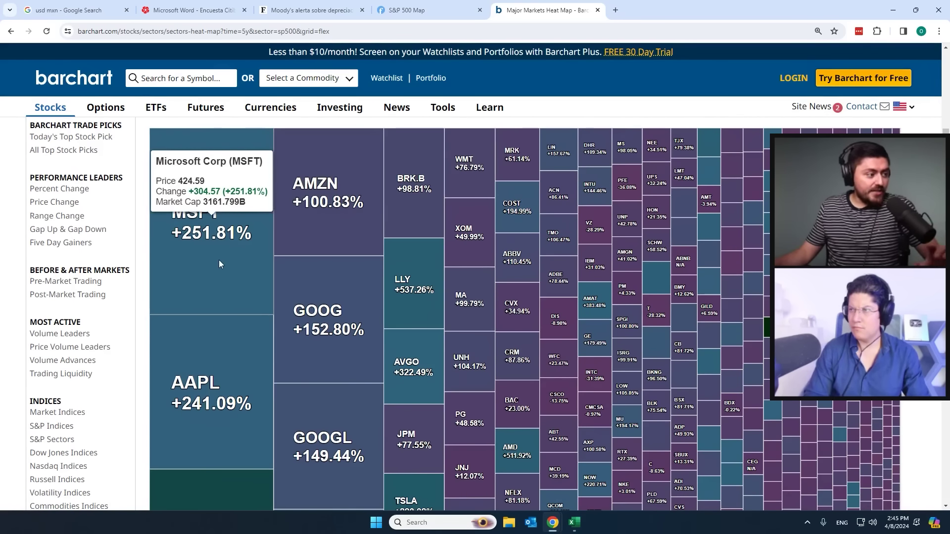
mouse_move(218, 431)
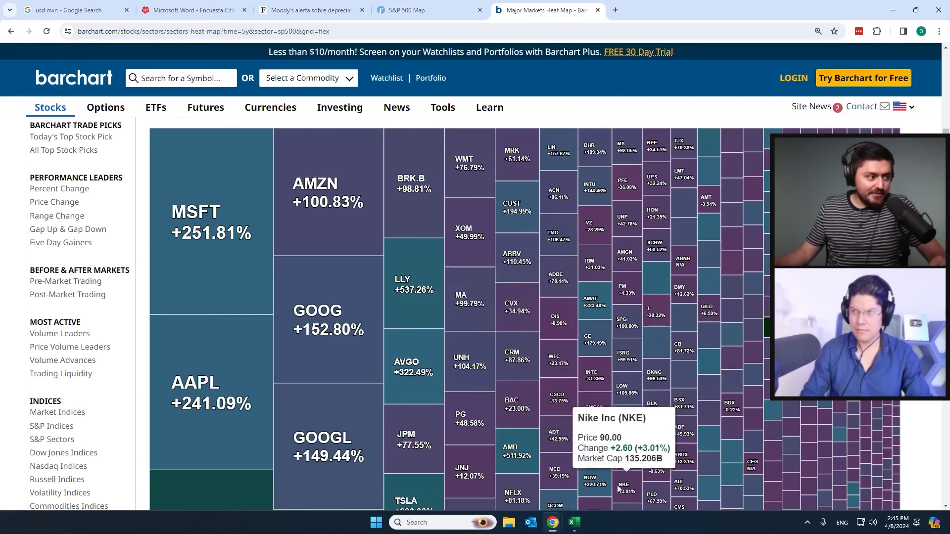
- Set the heat map's time frame to 10-Year and examine the changes of Nvidia, Alphabet and the other large companies
scroll(757, 258, up, 3)
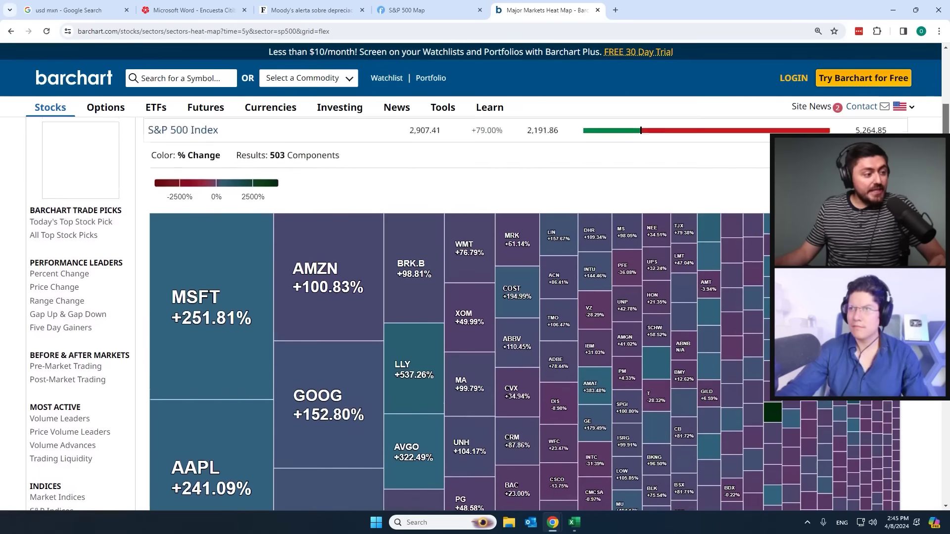
click(295, 169)
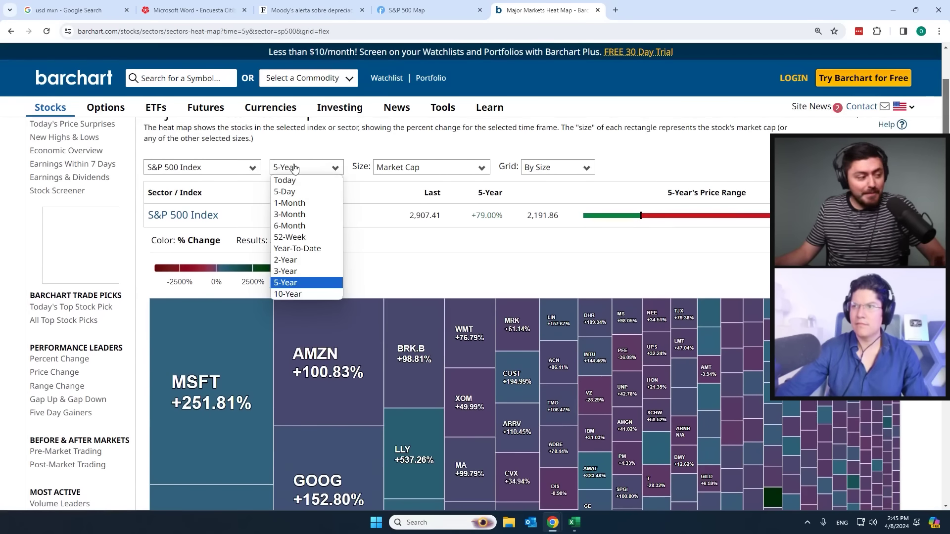
click(296, 295)
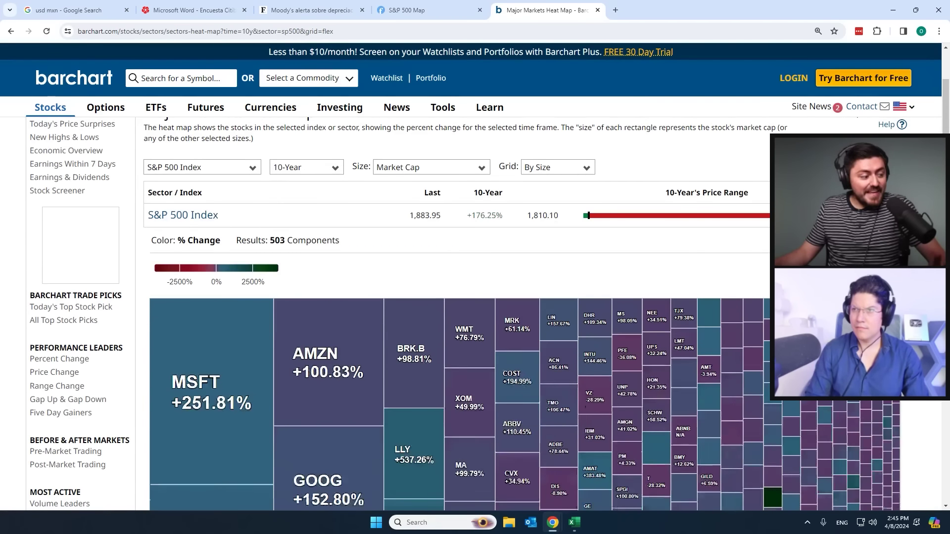
scroll(475, 317, down, 3)
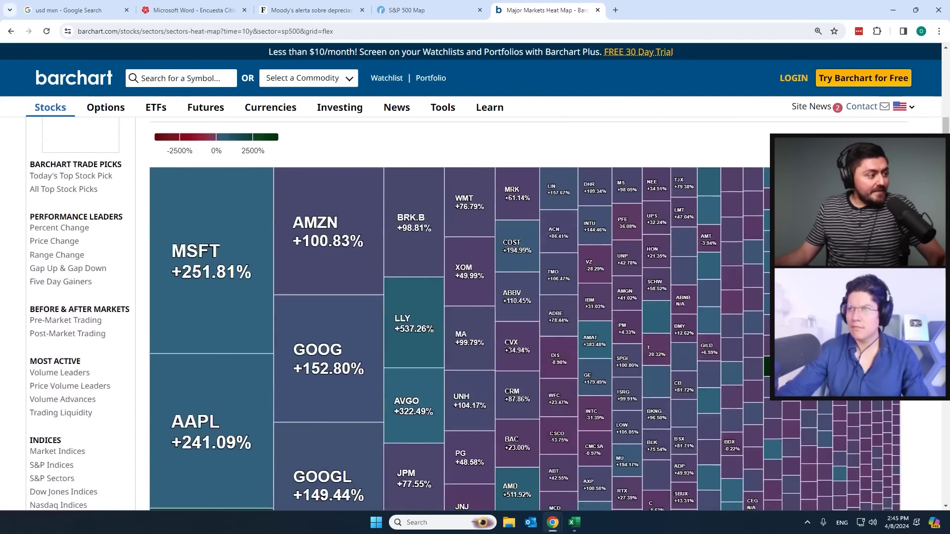
scroll(475, 317, up, 2)
scroll(153, 219, down, 3)
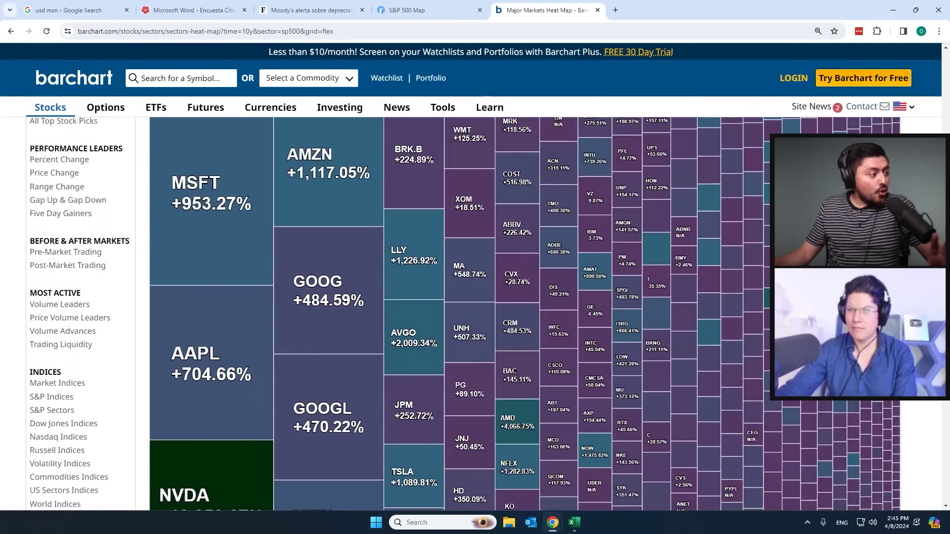
mouse_move(369, 190)
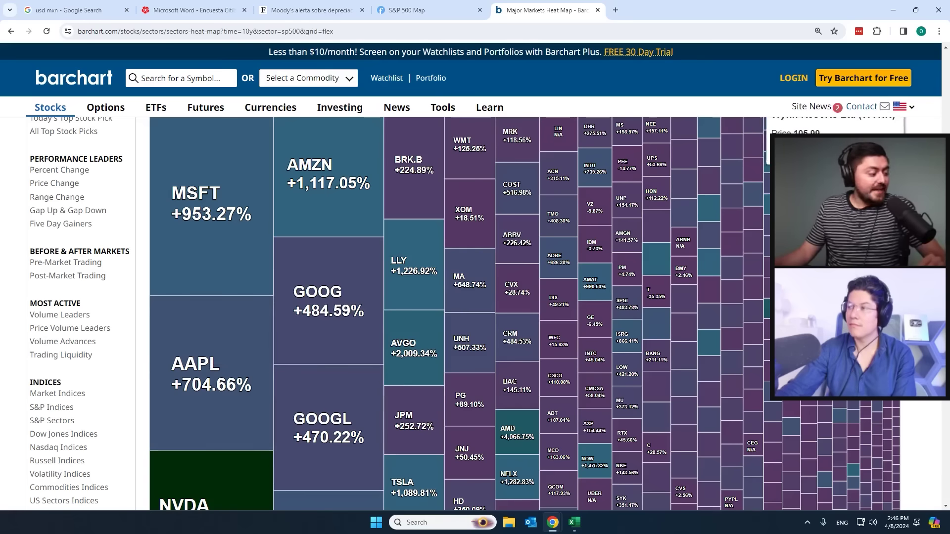
scroll(752, 262, down, 1)
mouse_move(198, 476)
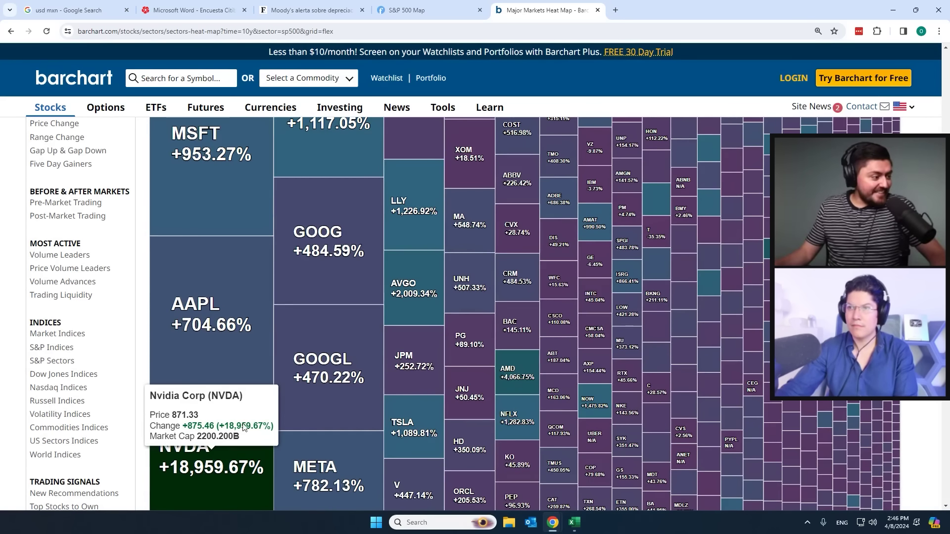
mouse_move(307, 318)
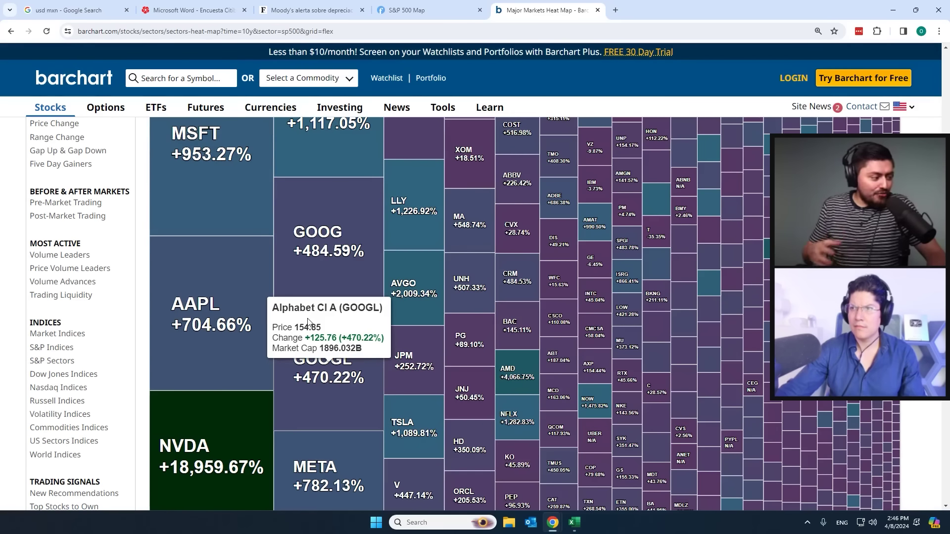
mouse_move(249, 262)
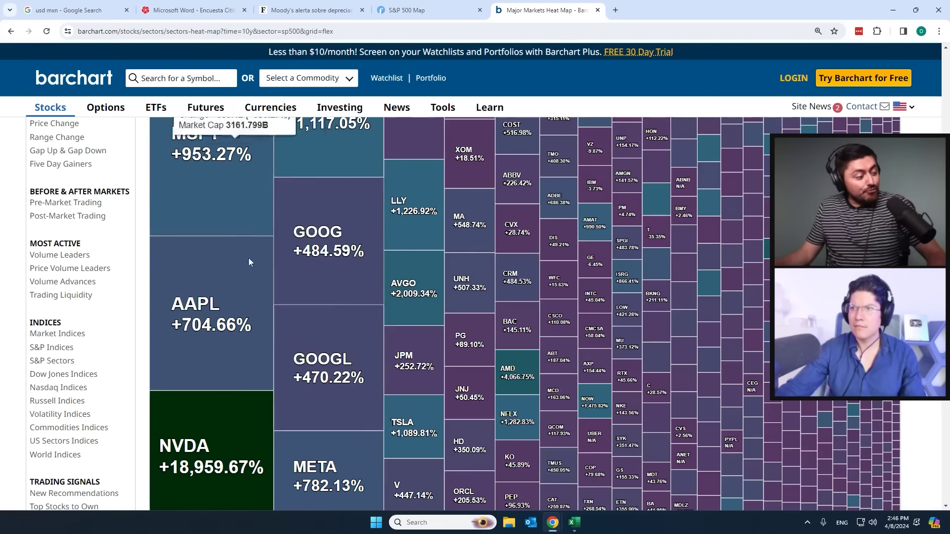
mouse_move(209, 455)
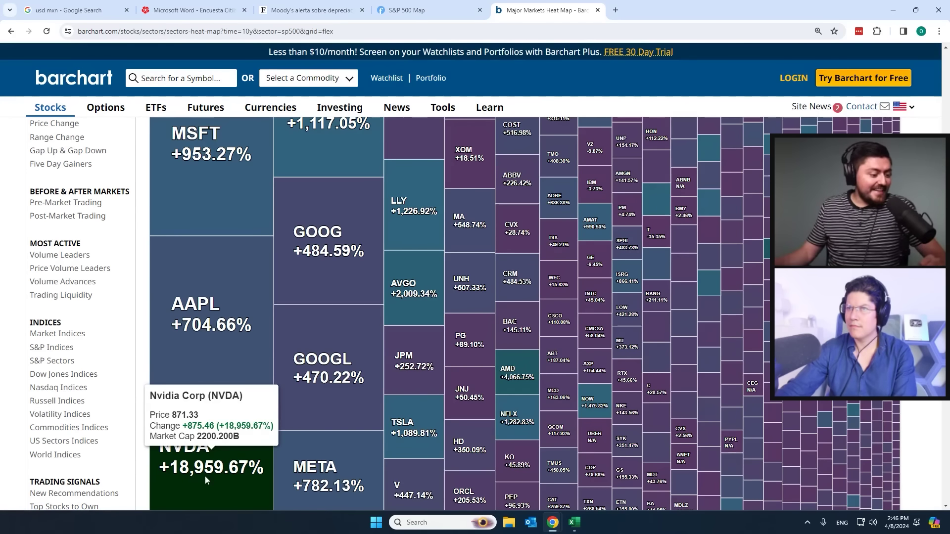
- Switch to the Excel workbook, set the stock rise in B18 to 18000% and check the total return in F18
click(574, 523)
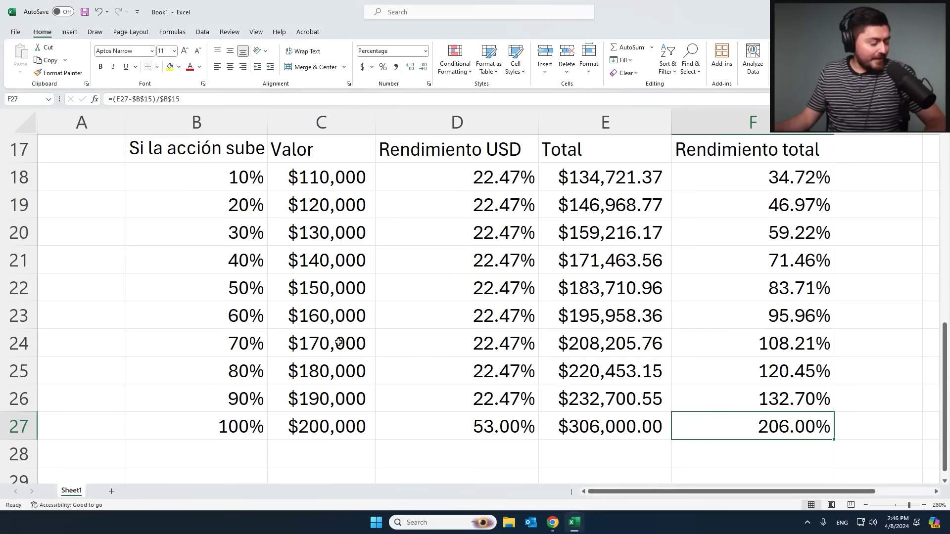
click(243, 173)
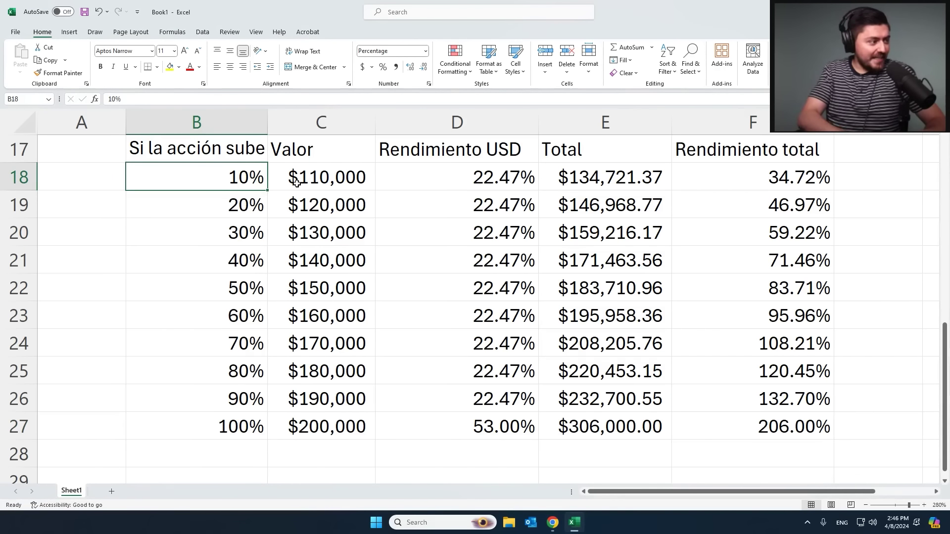
text(1800)
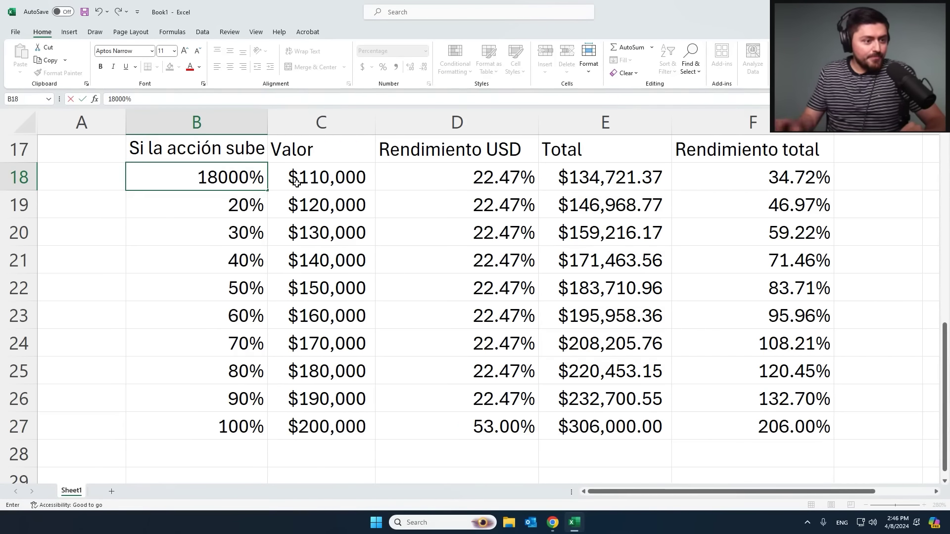
key(Return)
click(765, 174)
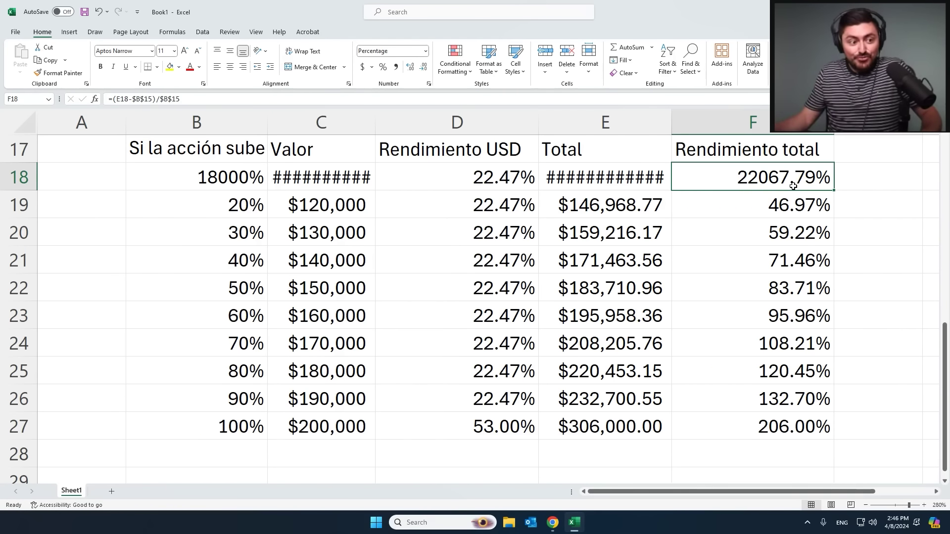
- Undo and redo the B18 change, and widen column E so the full total in E18 can be read
key(ctrl+z)
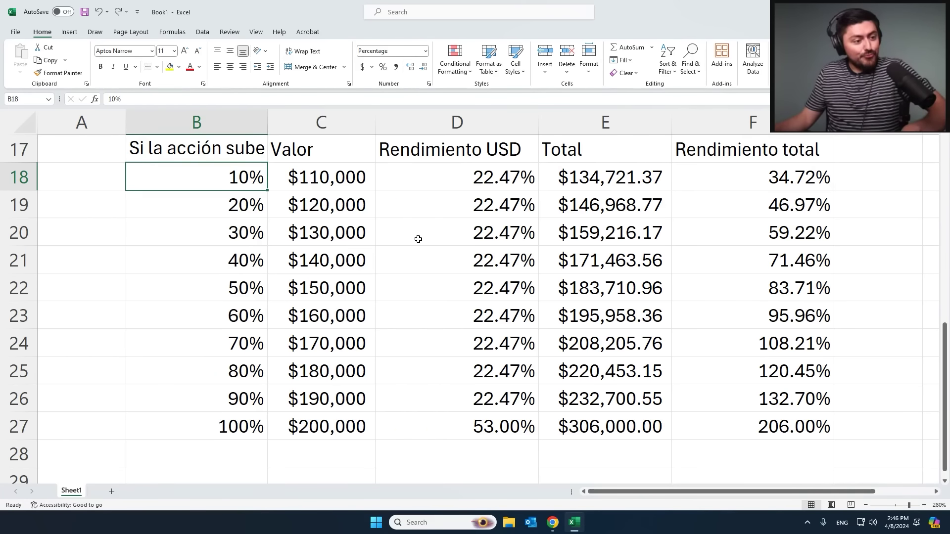
key(ctrl+y)
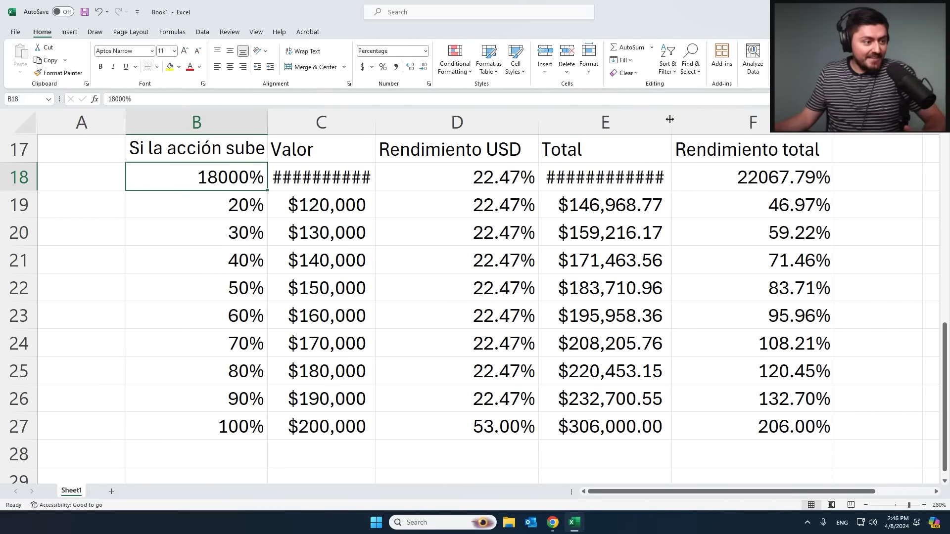
drag(672, 124, 714, 123)
click(626, 181)
click(260, 177)
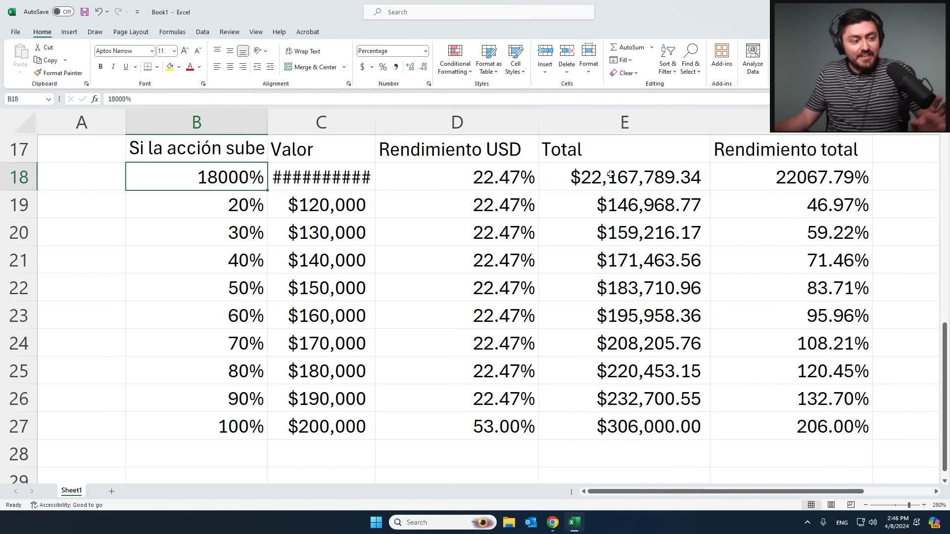
click(706, 175)
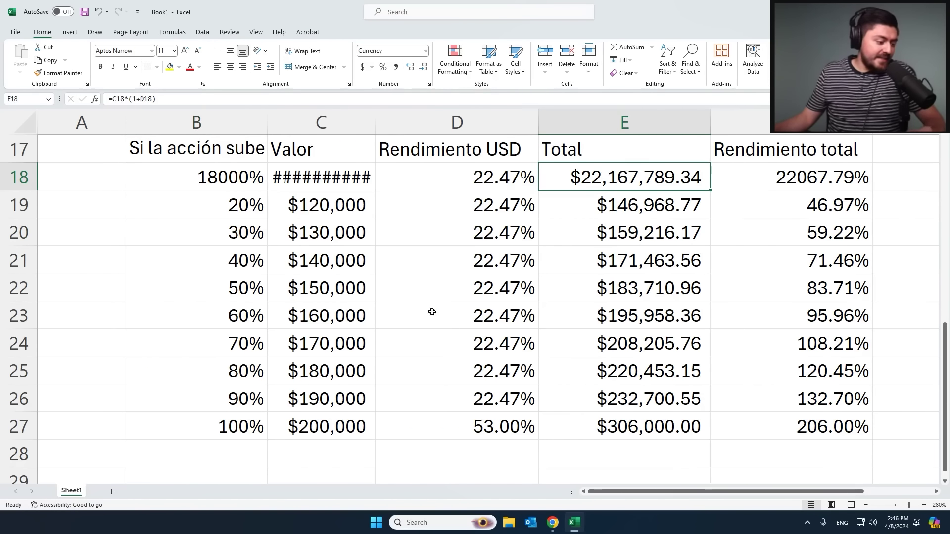
- Switch to the browser and compare the five-year price charts of Microsoft, Costco, McDonald's and Tesla in TIKR
mouse_move(553, 522)
click(450, 465)
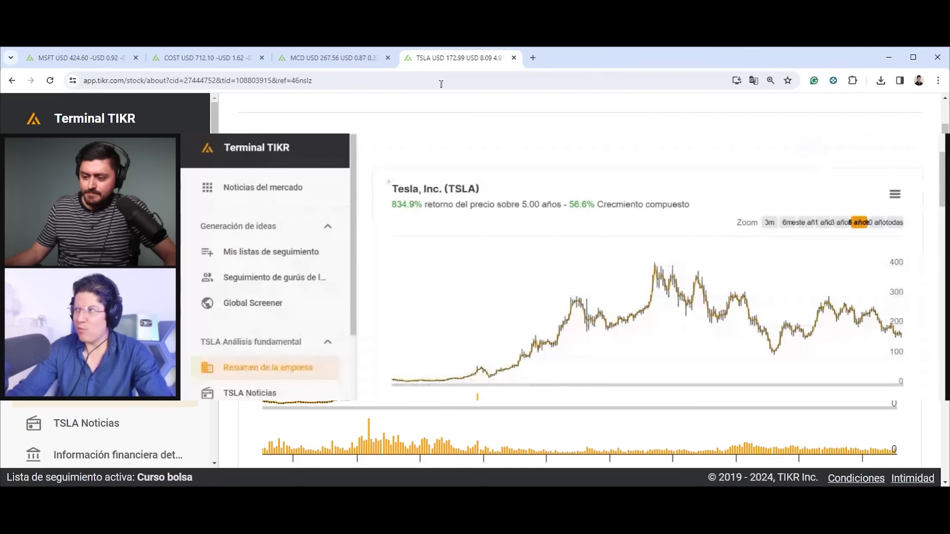
click(87, 60)
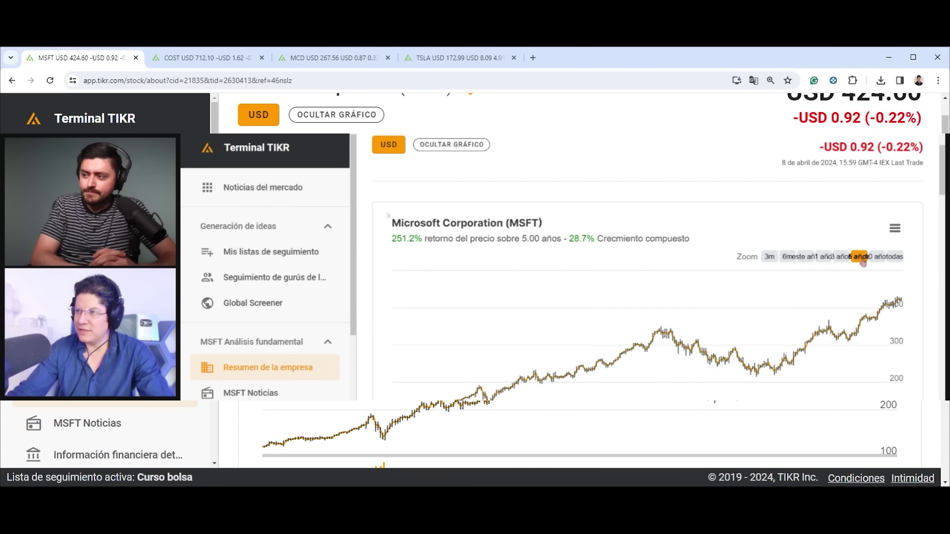
click(194, 60)
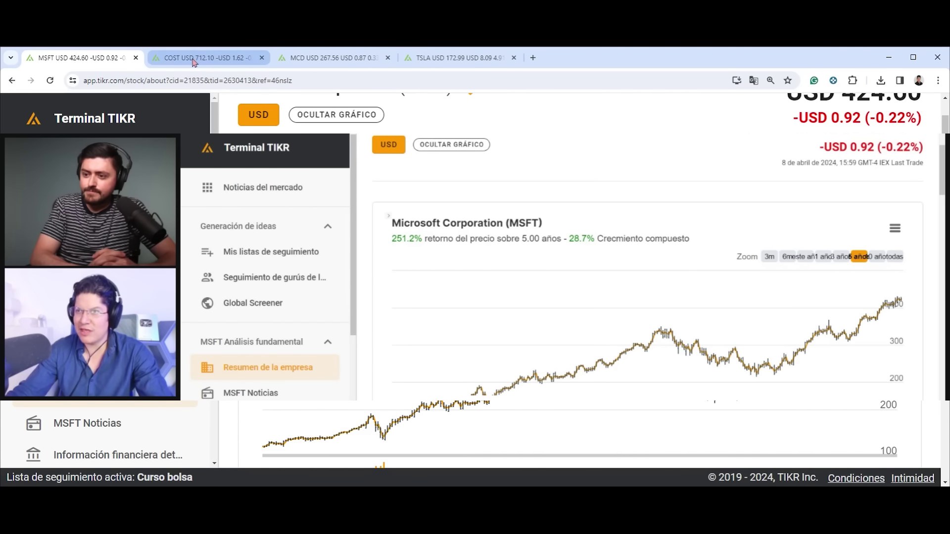
key(ctrl+shift+Tab)
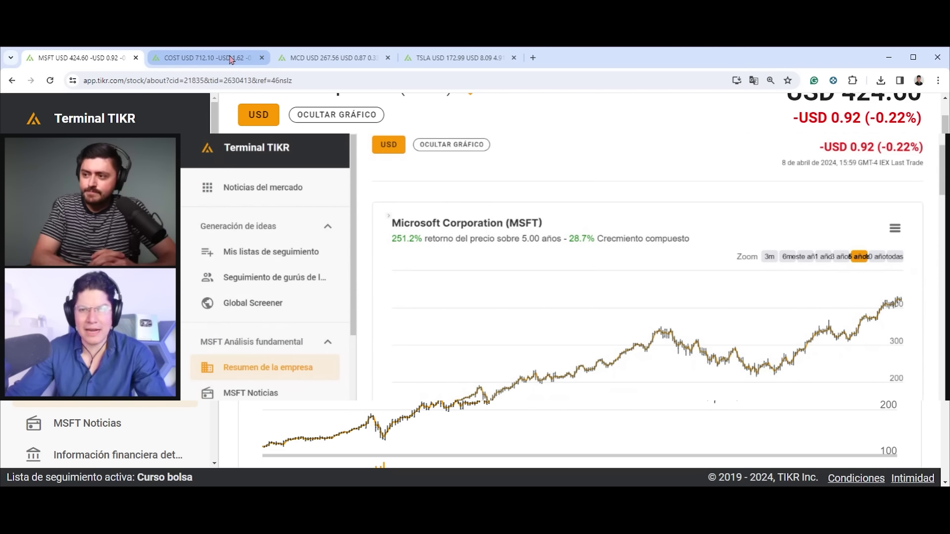
click(231, 59)
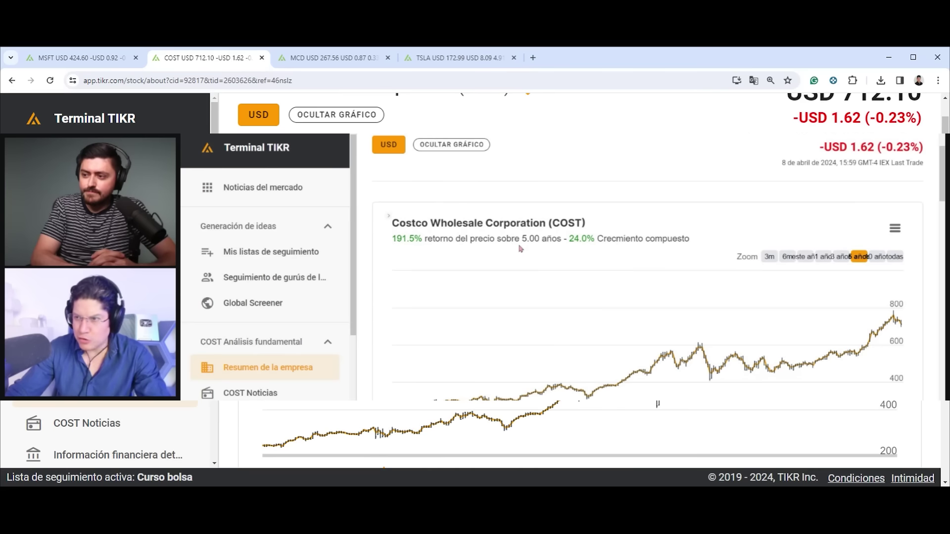
click(318, 60)
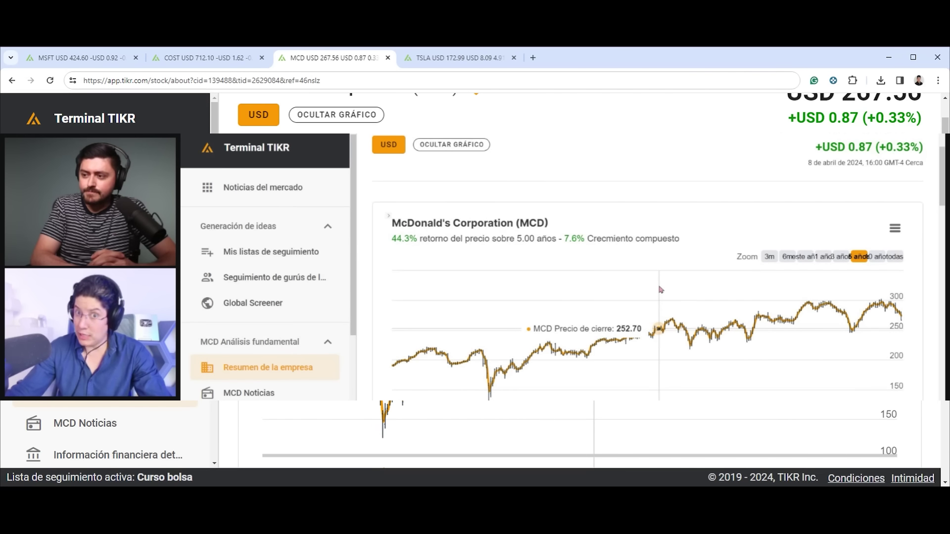
click(425, 61)
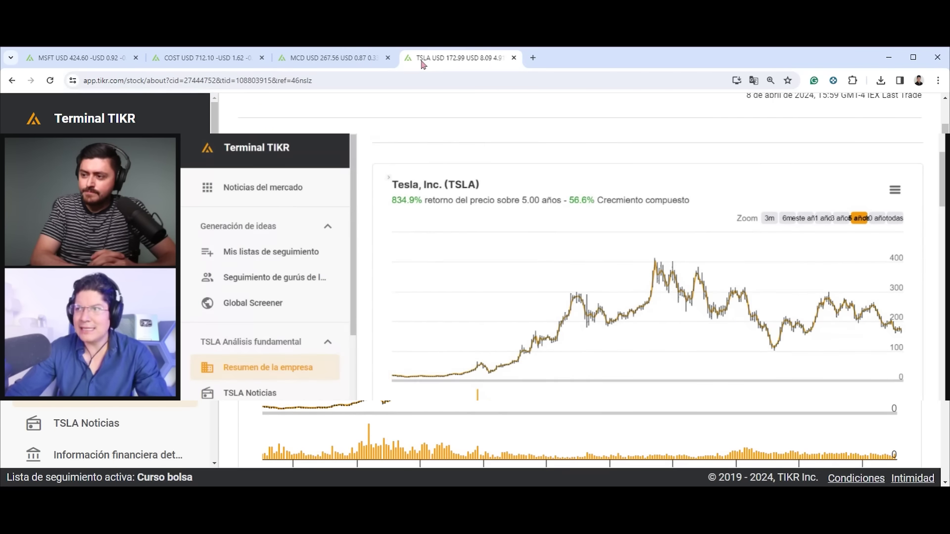